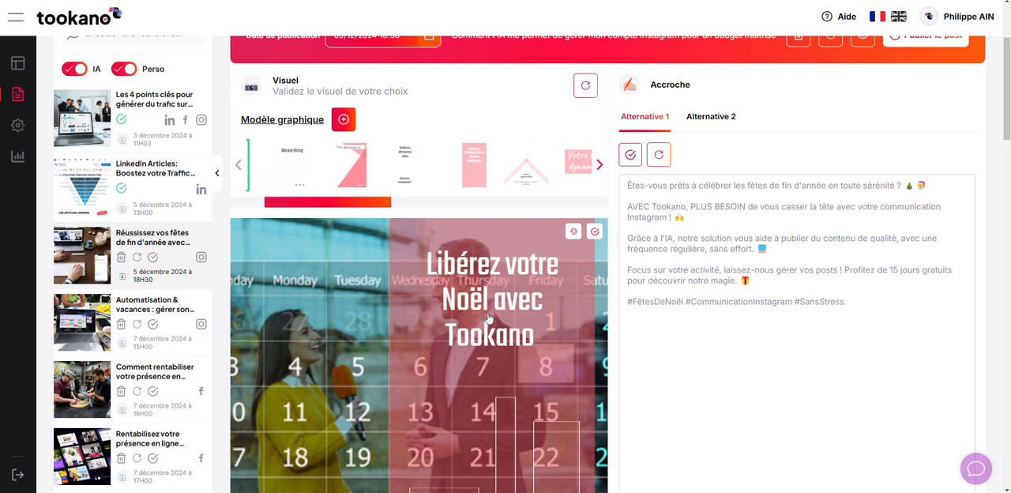
scroll(476, 345, up, 2)
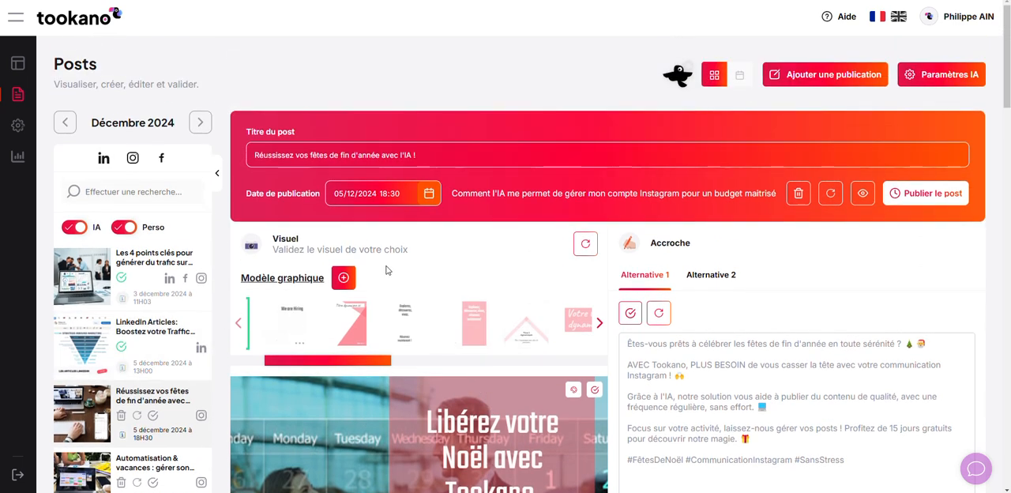
Step: Open the graphic template manager from the post's visual section and load more templates to browse
click(345, 278)
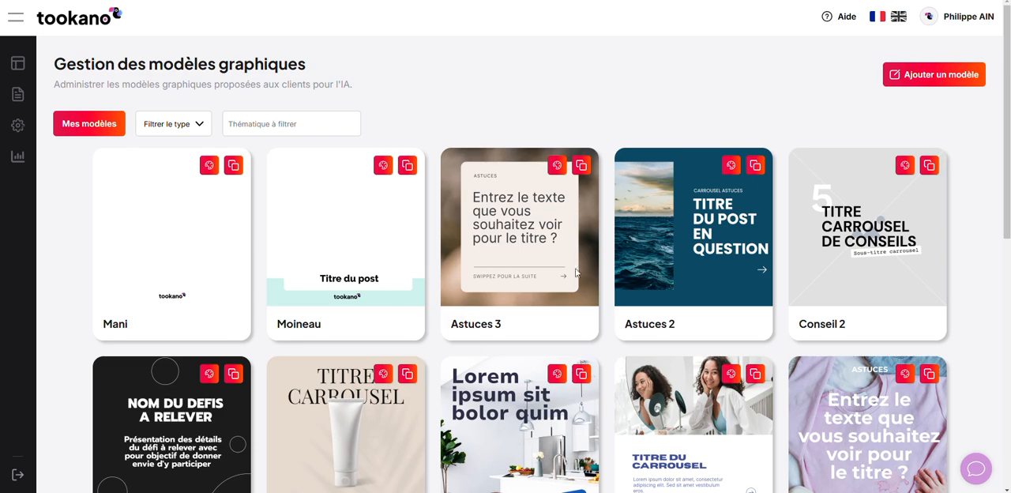
scroll(565, 274, down, 7)
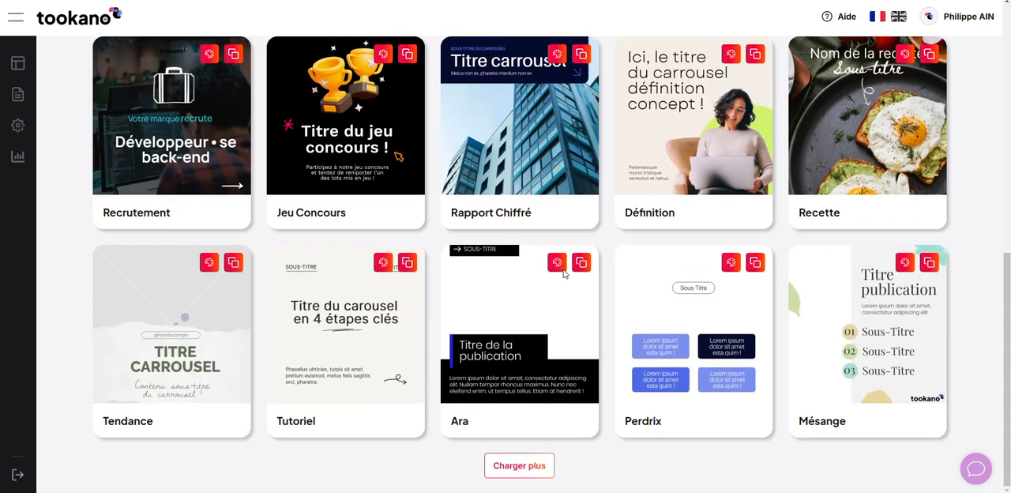
click(524, 471)
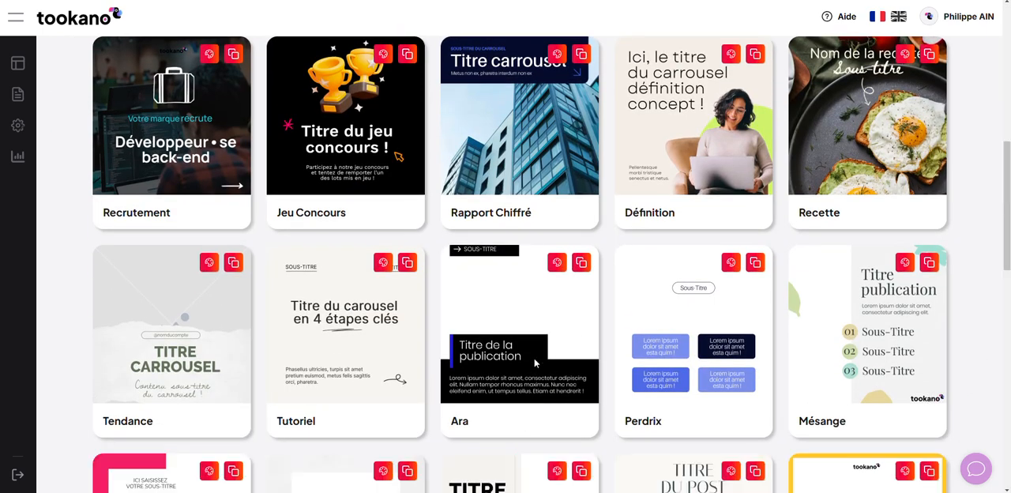
scroll(534, 334, down, 7)
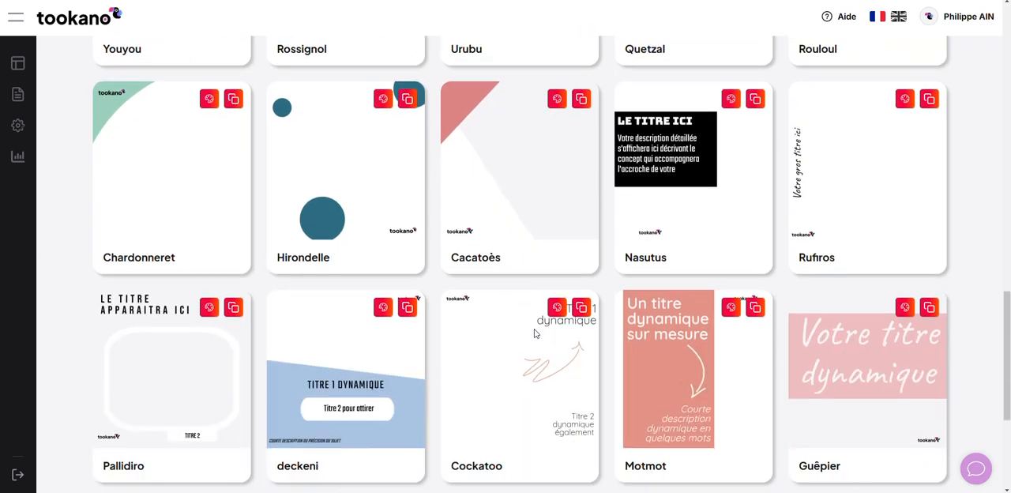
scroll(534, 333, up, 3)
scroll(535, 334, up, 15)
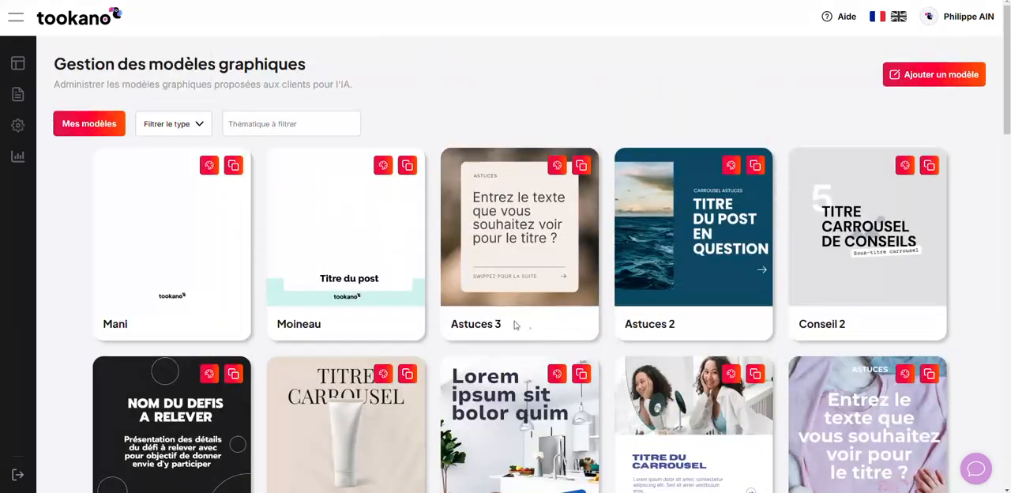
click(187, 124)
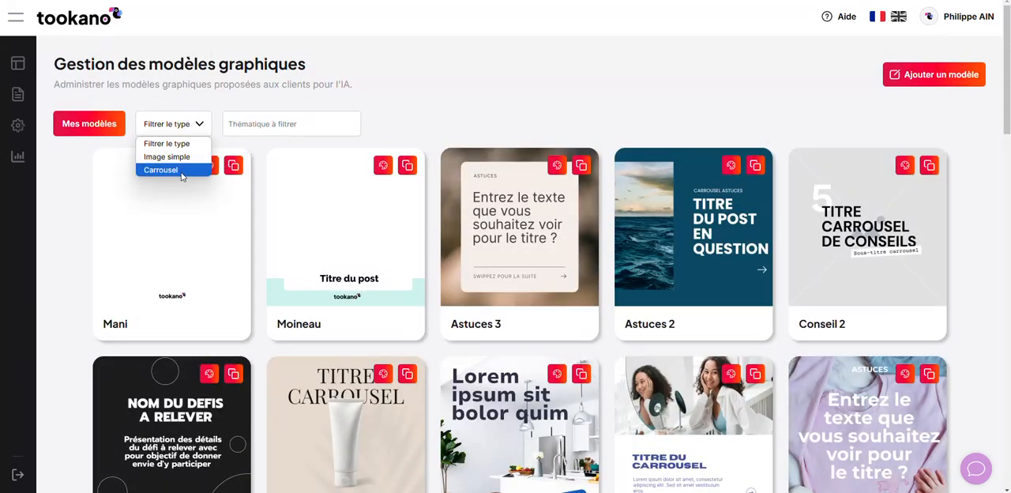
click(182, 128)
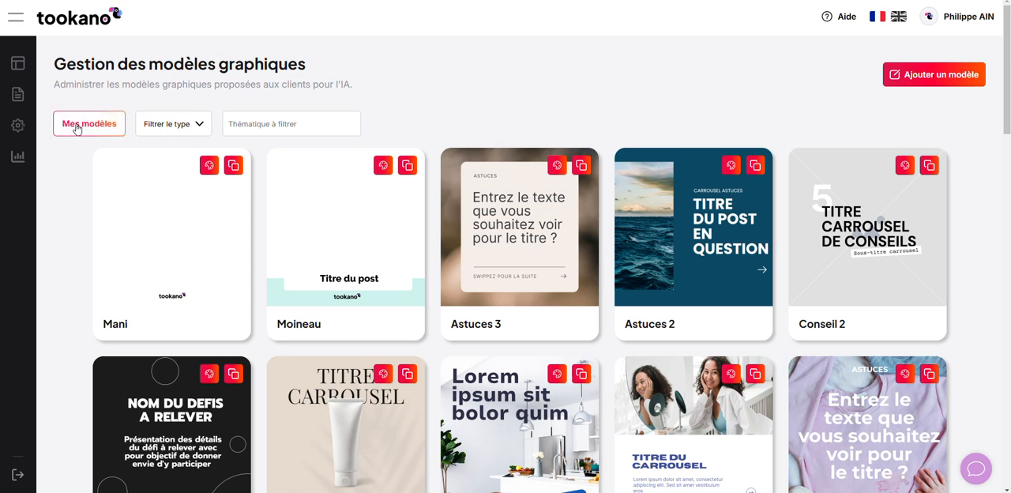
click(112, 129)
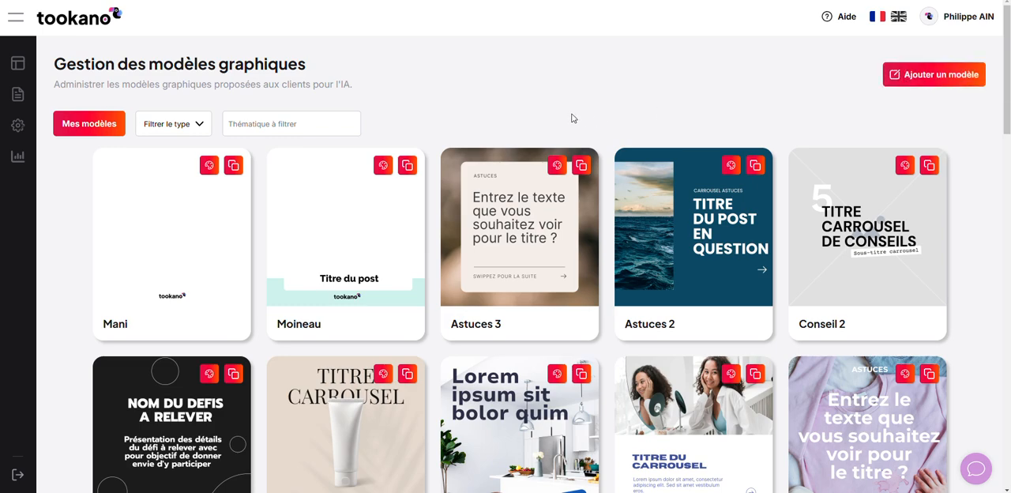
Step: Duplicate the Cacatoès template and open the copy for editing
scroll(578, 117, down, 10)
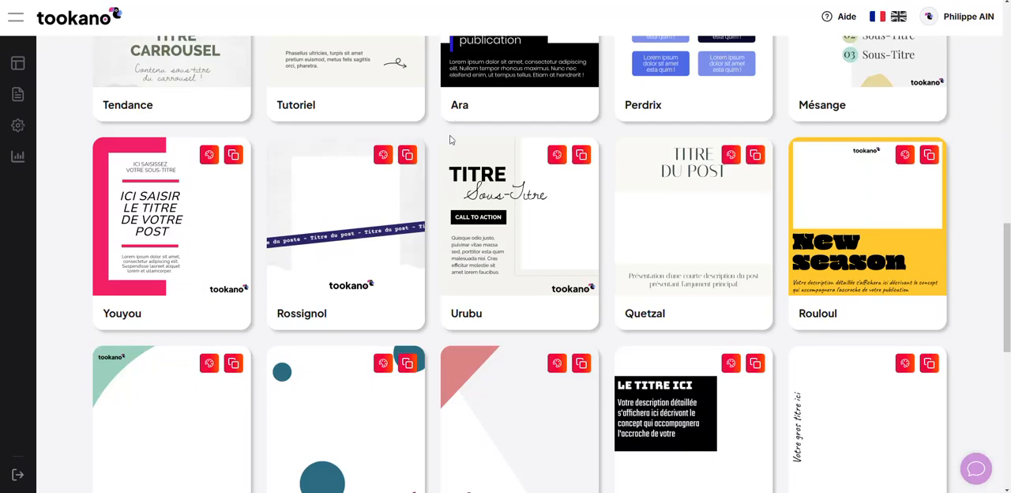
scroll(427, 175, up, 3)
scroll(426, 175, down, 4)
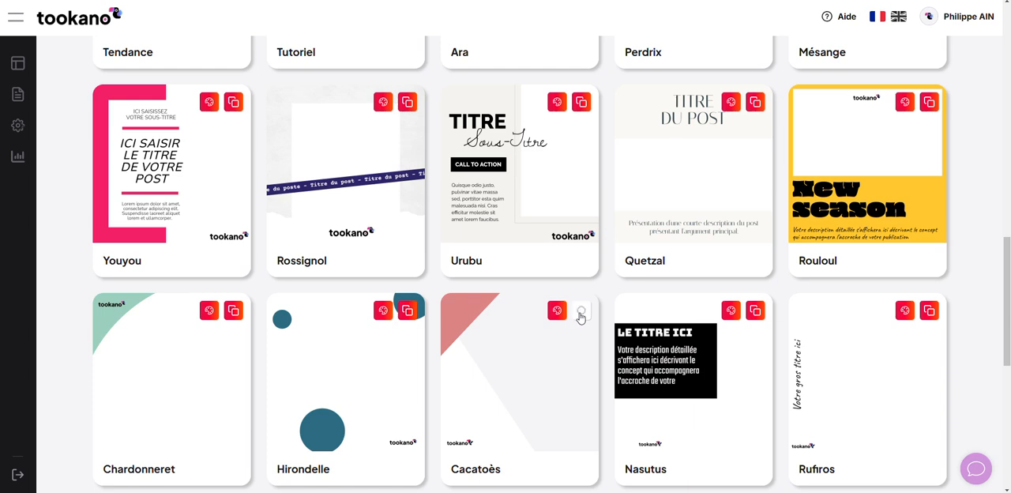
scroll(575, 314, down, 4)
scroll(574, 315, down, 5)
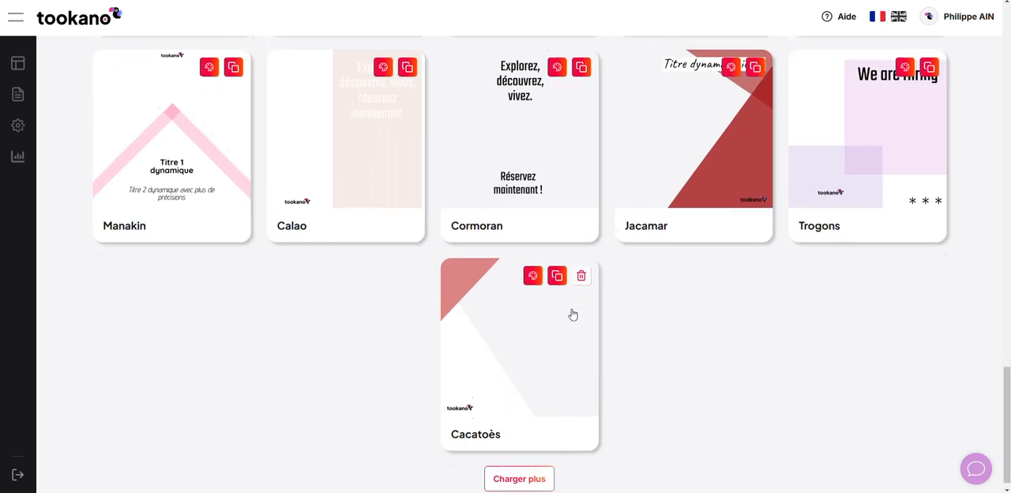
click(532, 266)
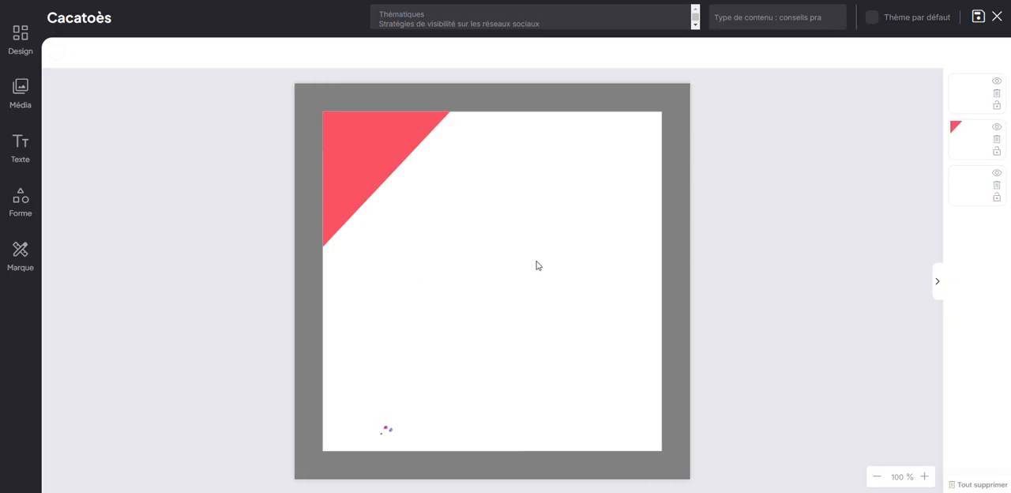
Step: Examine the template's existing shapes, the red corner triangle's fill colour options and the library of available shapes
click(361, 378)
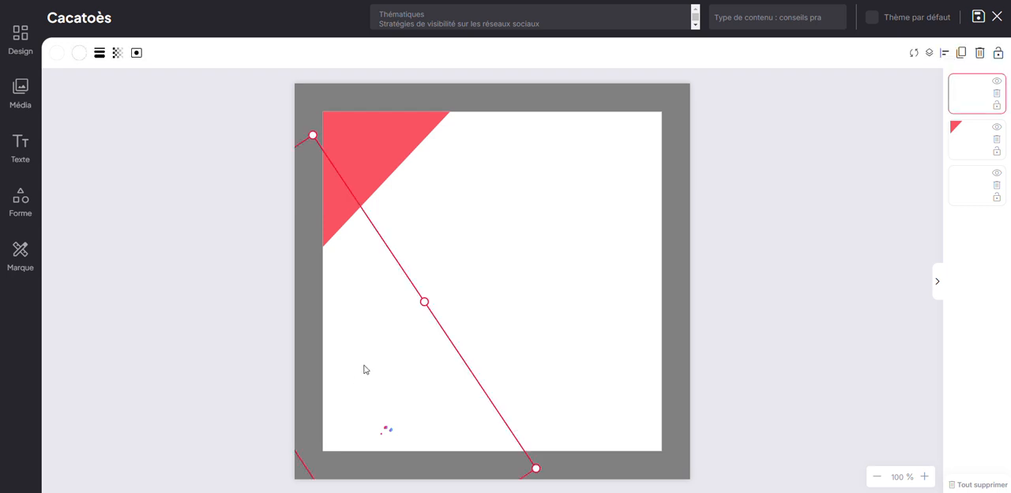
click(377, 171)
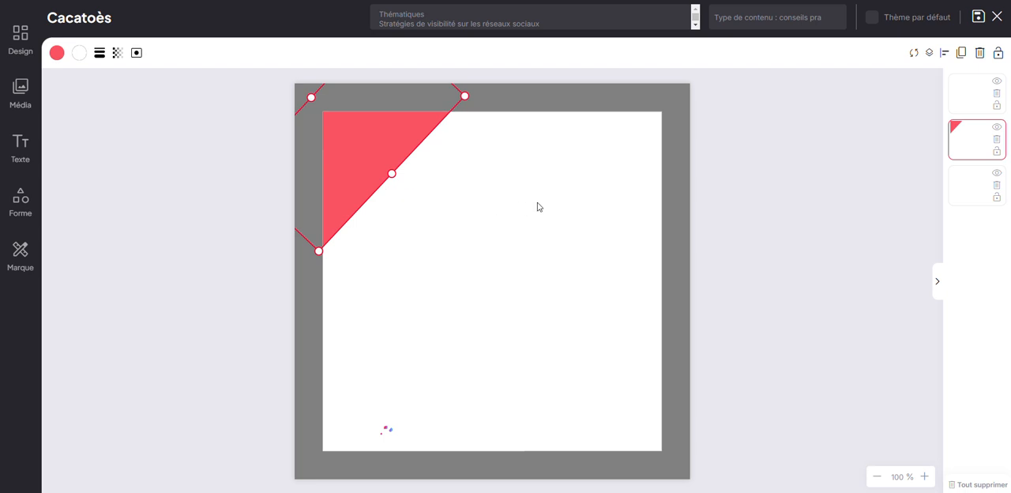
click(447, 172)
click(375, 147)
click(56, 52)
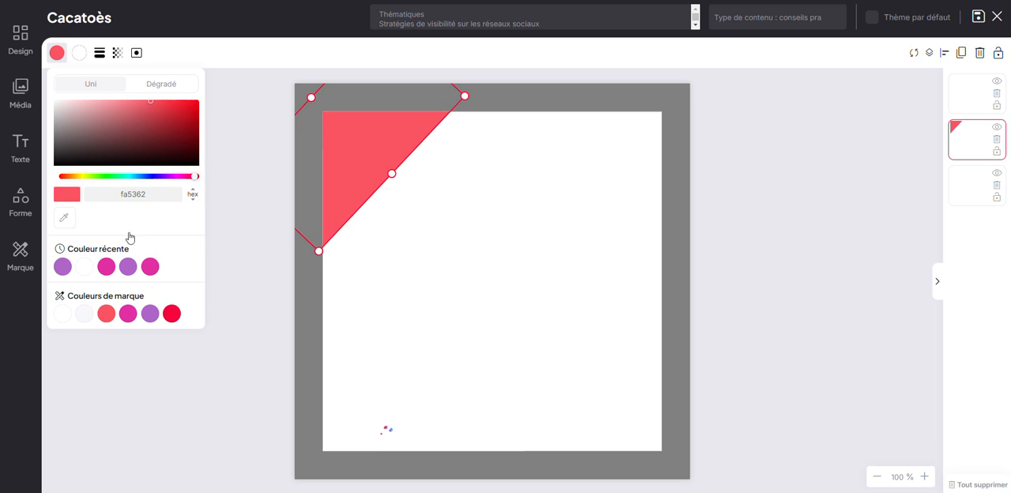
click(459, 260)
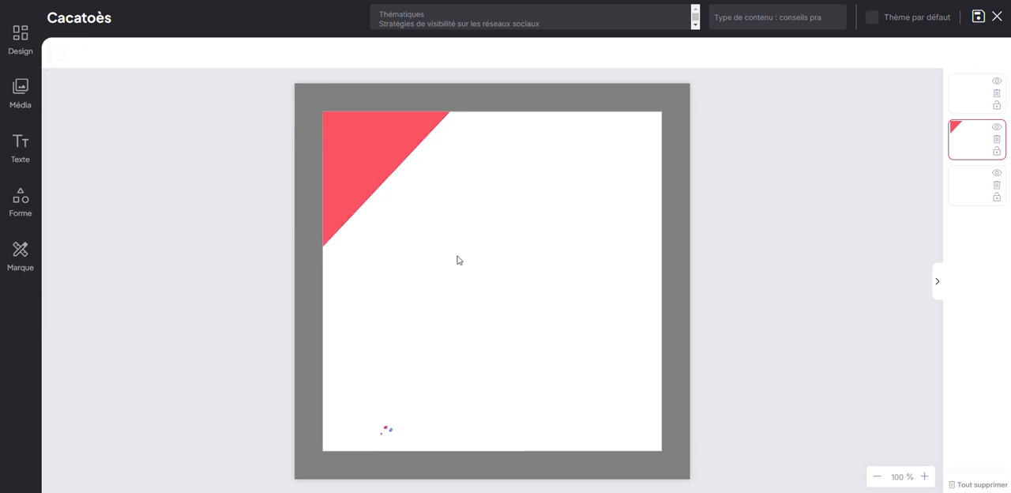
click(20, 200)
scroll(124, 240, down, 6)
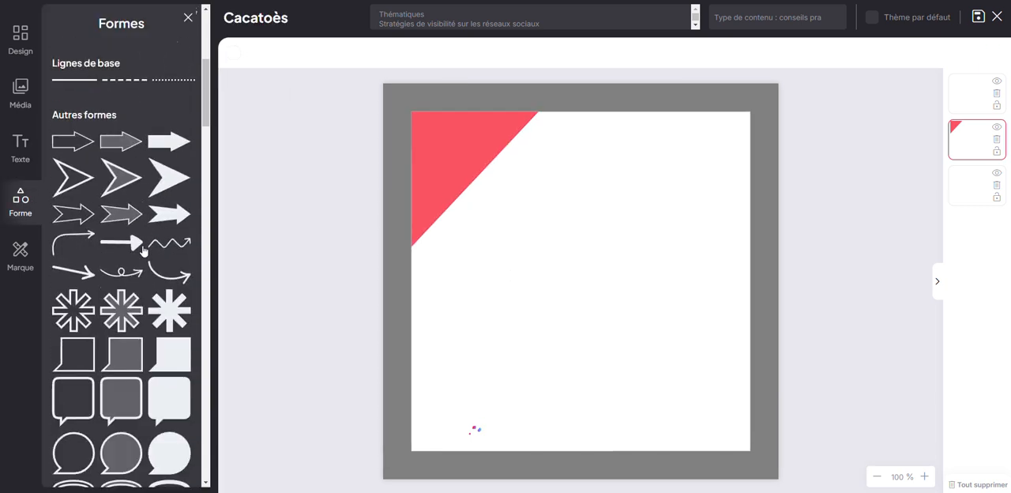
scroll(140, 252, up, 5)
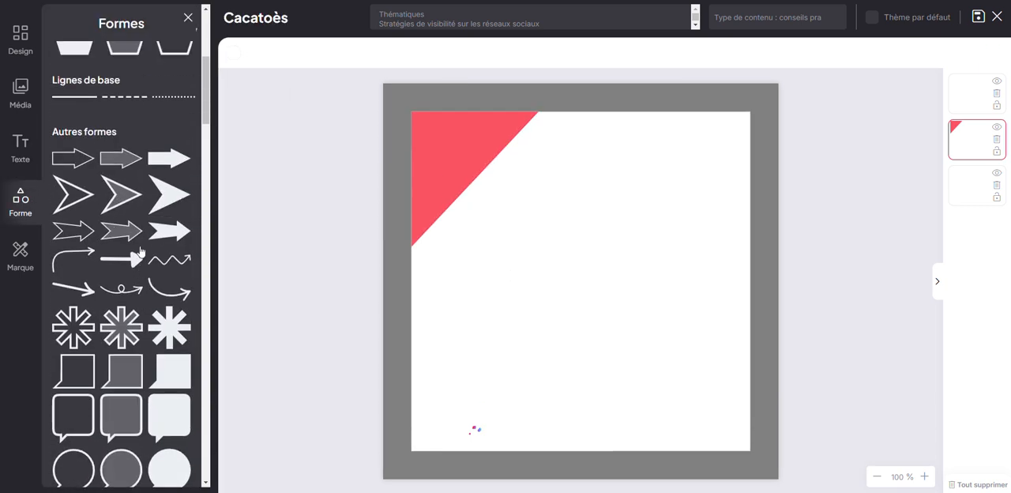
Step: Add a dynamic title text with the prompt "rédige un titre accrocheur qui résume le sujet du post"
click(19, 146)
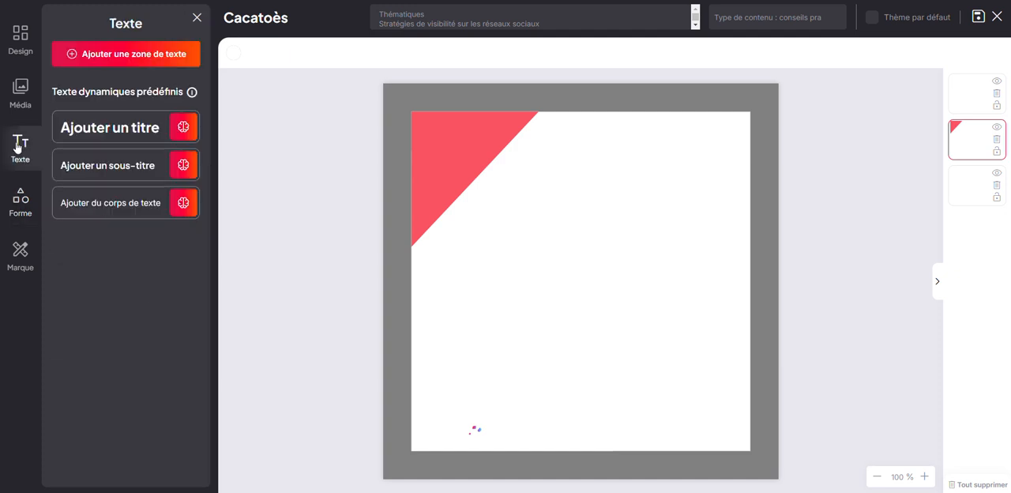
click(125, 129)
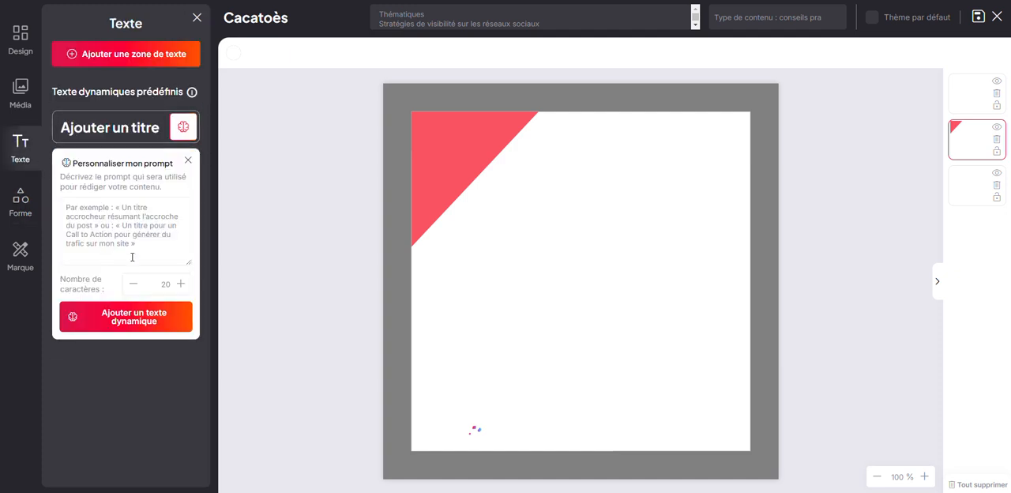
click(114, 217)
text(je soushiate)
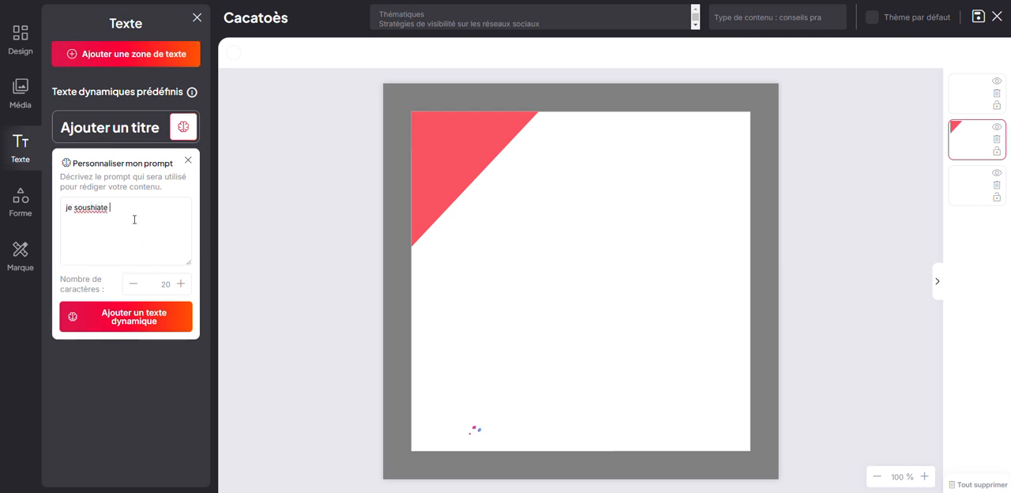
key(BackSpace)
key(BackSpace)
key(BackSpace)
key(BackSpace)
key(BackSpace)
key(BackSpace)
key(BackSpace)
key(BackSpace)
key(BackSpace)
key(BackSpace)
text(r qui résume l)
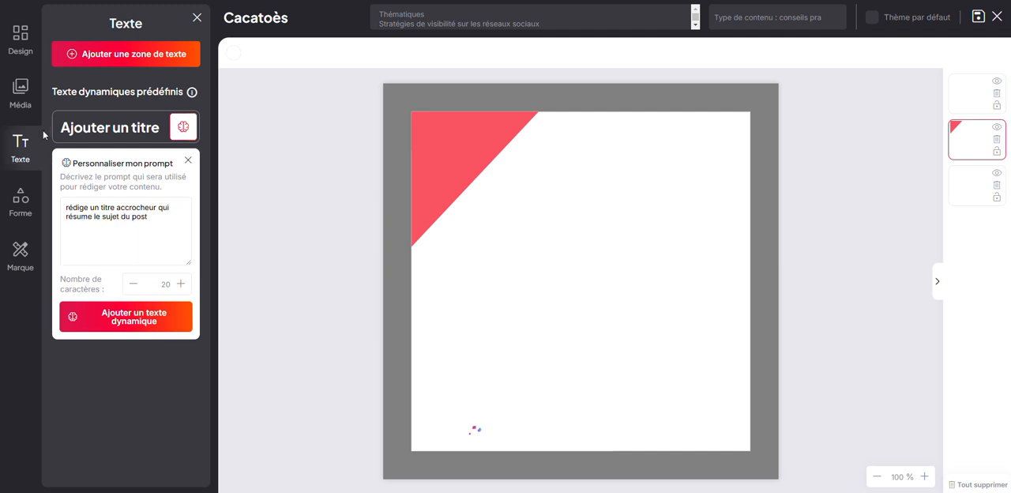
click(135, 324)
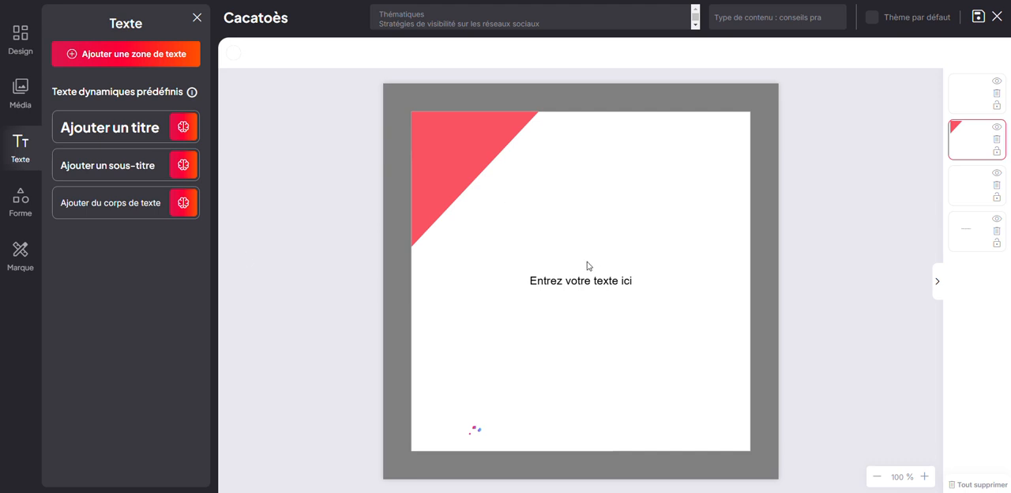
Step: Format the title text in the vinasans font at size 80 and place it near the design's upper edge, beside the red triangle
drag(572, 288, 554, 259)
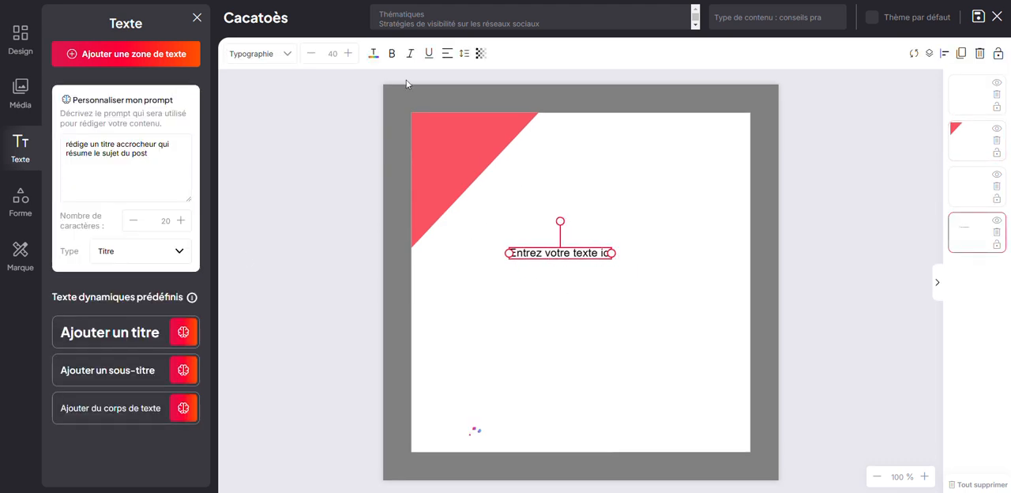
click(285, 54)
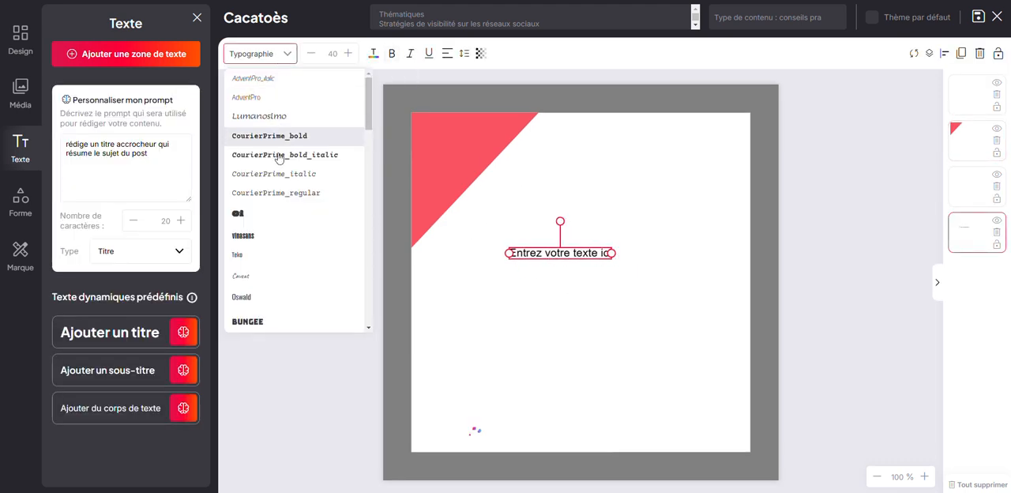
click(256, 235)
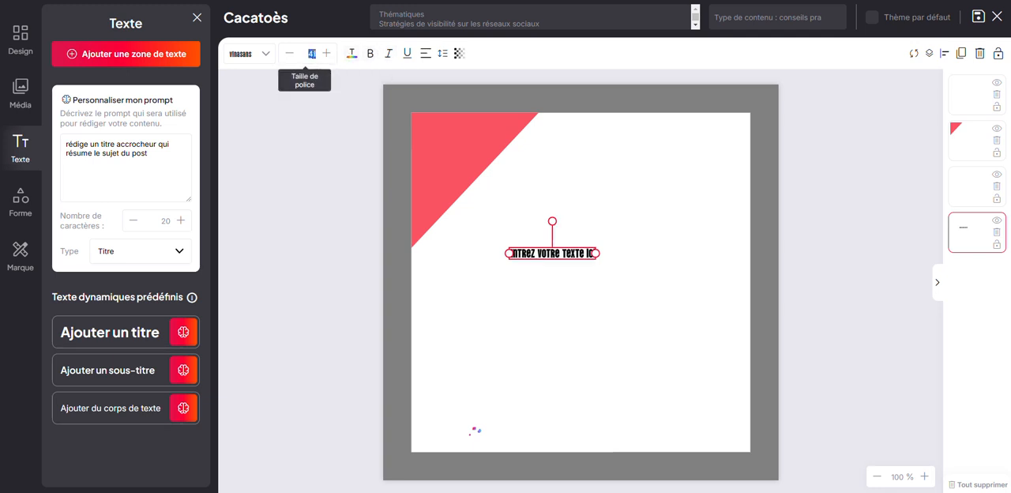
click(313, 54)
text(80)
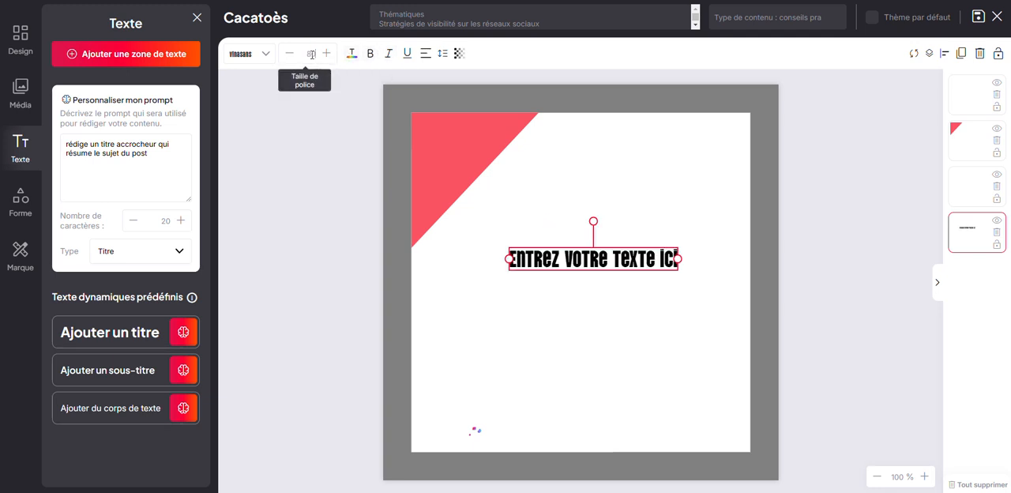
drag(587, 263, 625, 159)
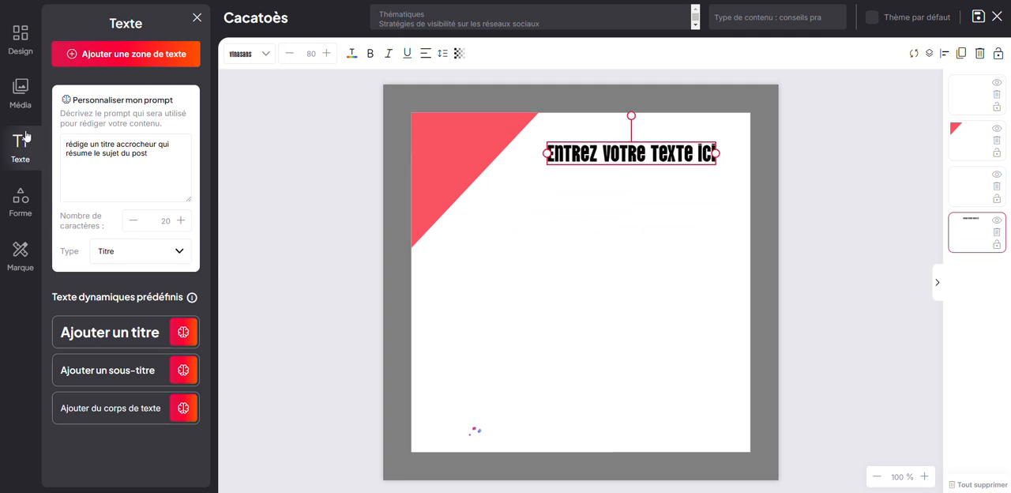
Step: Add a filled rounded square from the basic shapes to the lower-right part of the design
click(19, 210)
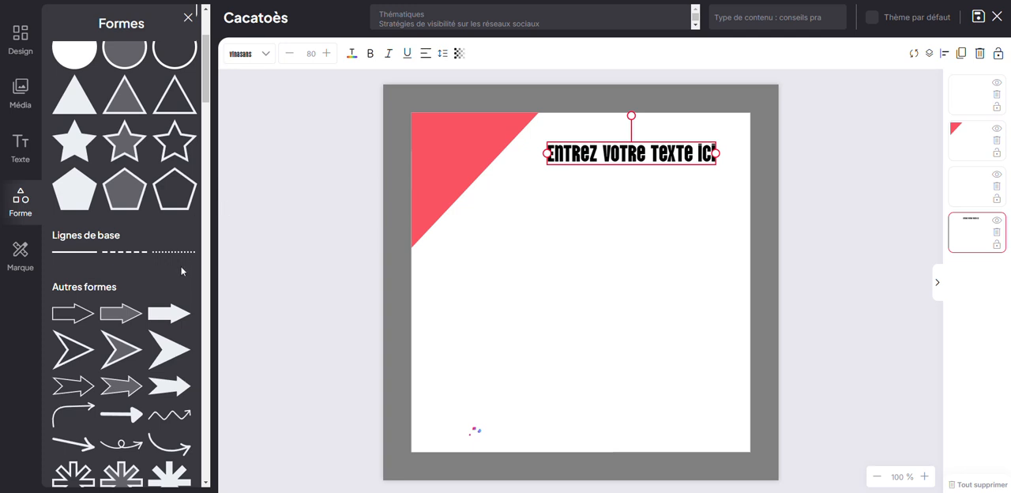
scroll(178, 277, up, 2)
scroll(174, 273, down, 1)
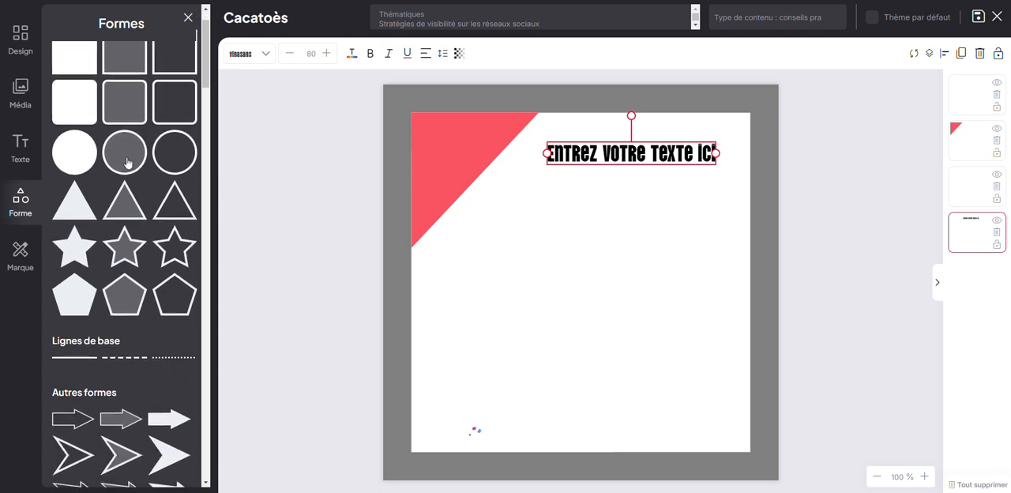
drag(79, 105, 565, 267)
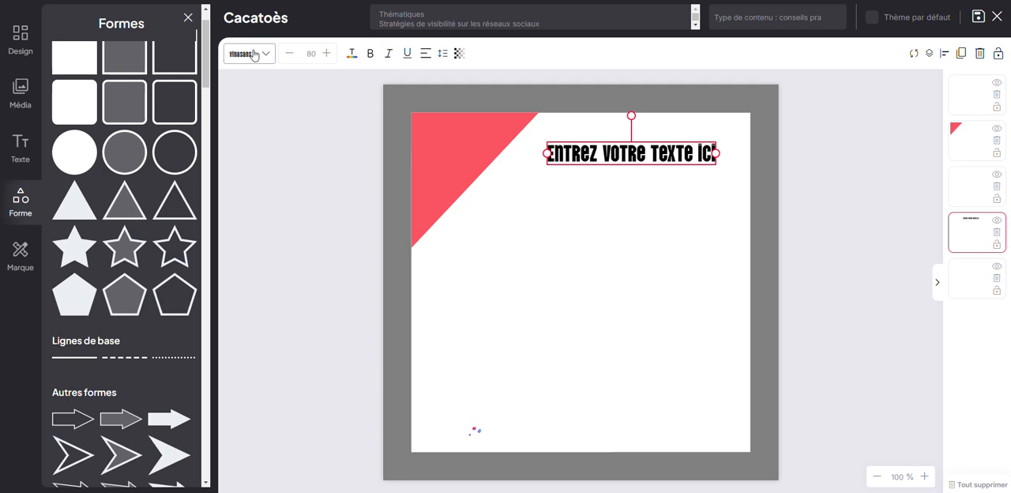
click(564, 279)
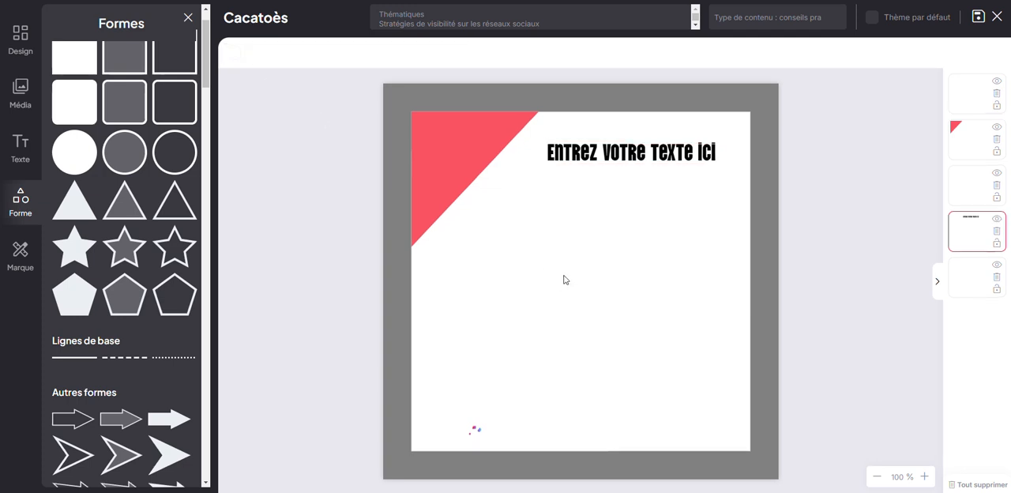
Step: Fill the rounded square in the lower-right part of the design with the brand colour fa5362
click(972, 286)
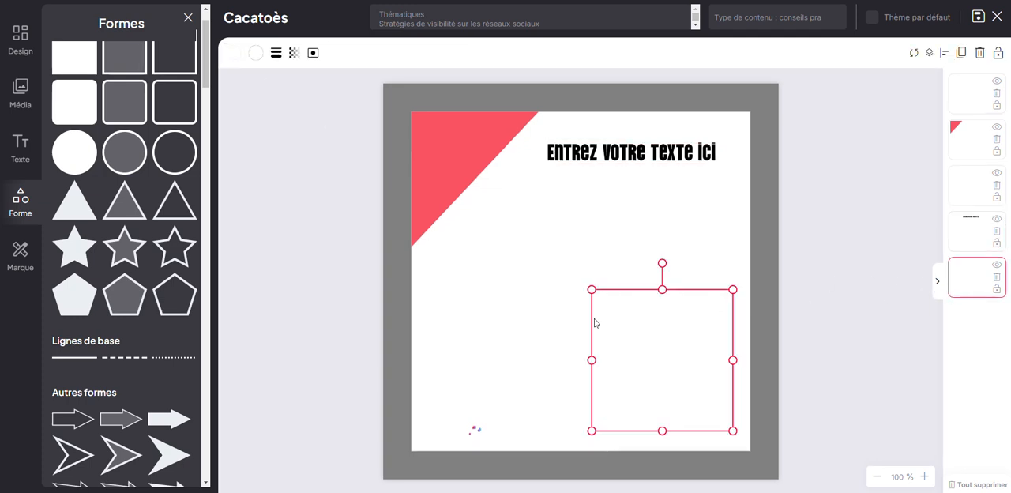
click(234, 54)
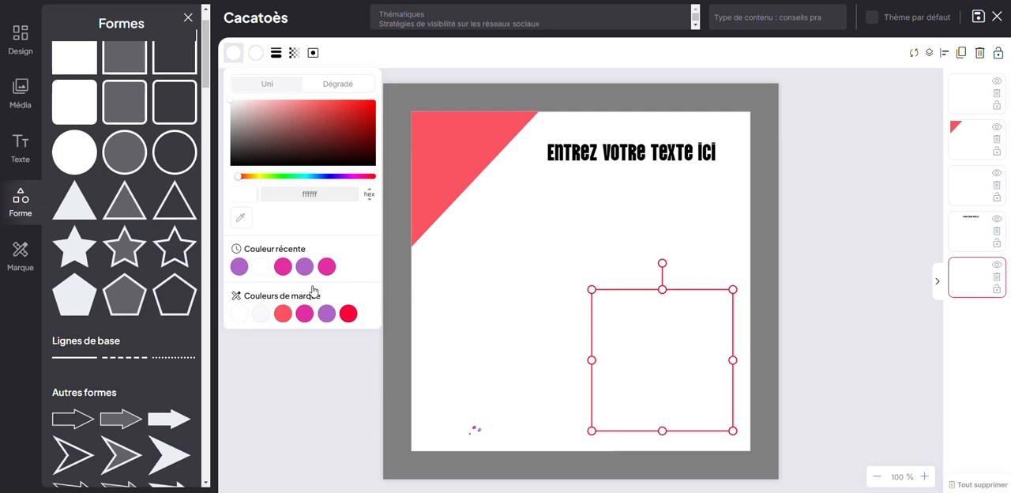
click(283, 314)
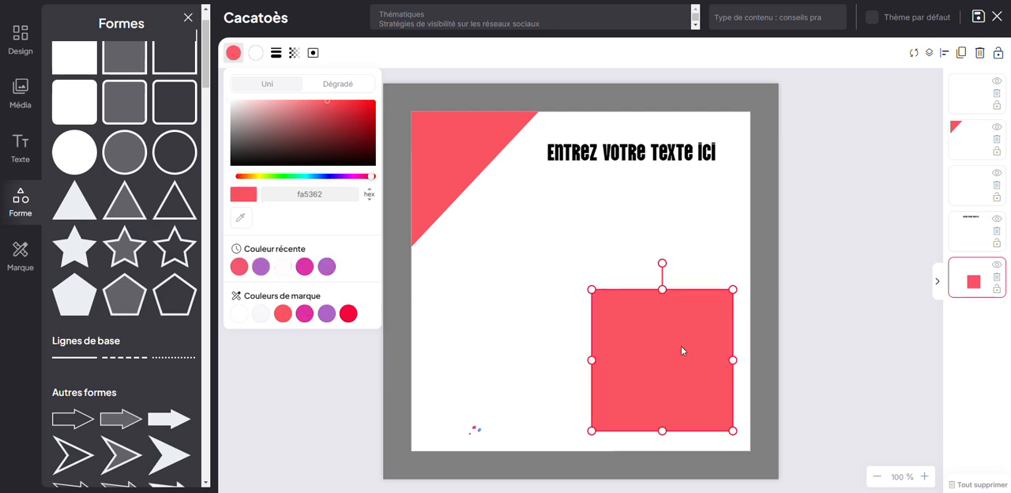
Step: Widen the rounded square towards the left into a horizontal rectangle and set its transparency to 84
drag(591, 360, 465, 361)
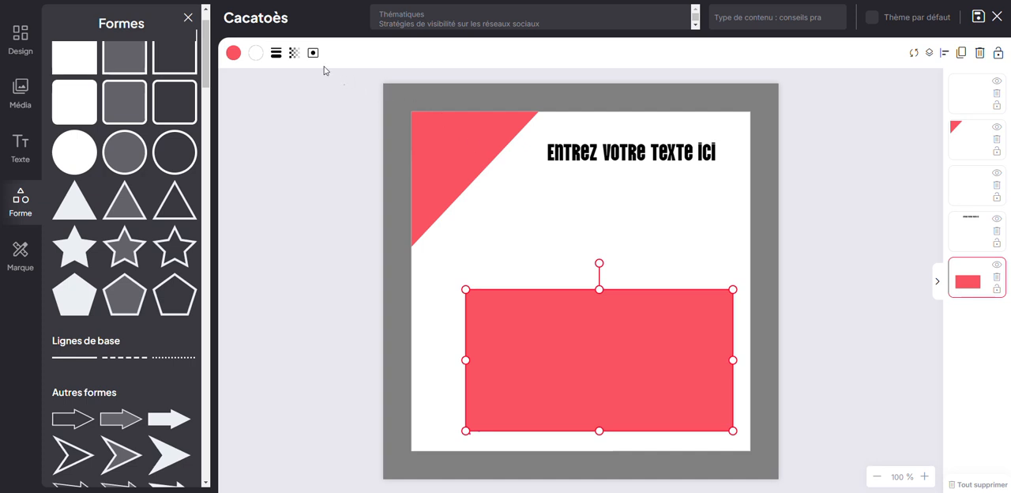
click(294, 53)
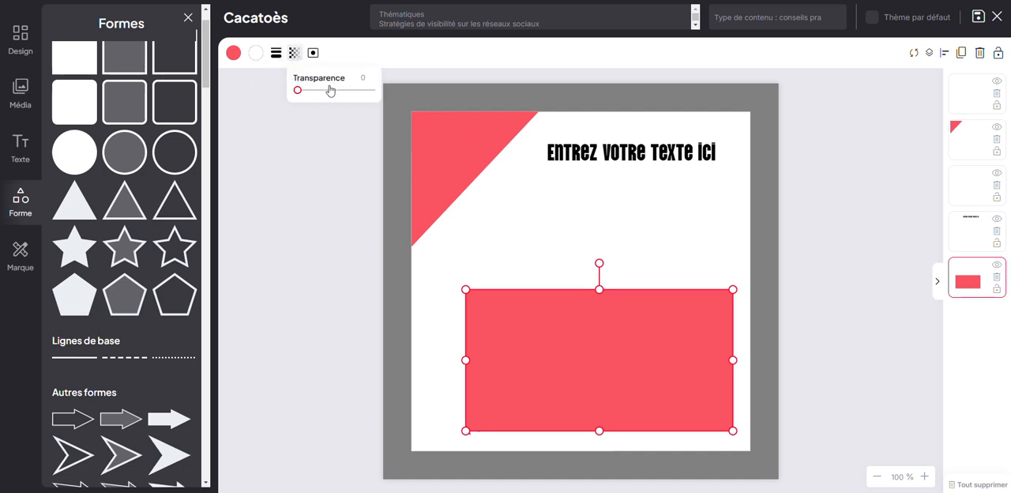
drag(334, 90, 360, 94)
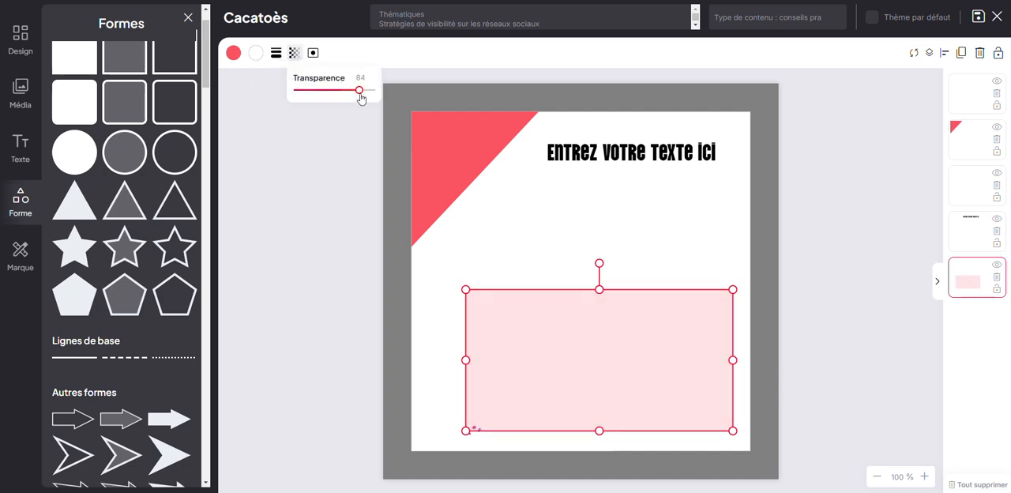
Step: Reshape the rectangle into a flat band around the title text and order it beneath the red triangle and the title
drag(599, 290, 599, 384)
drag(596, 423, 612, 166)
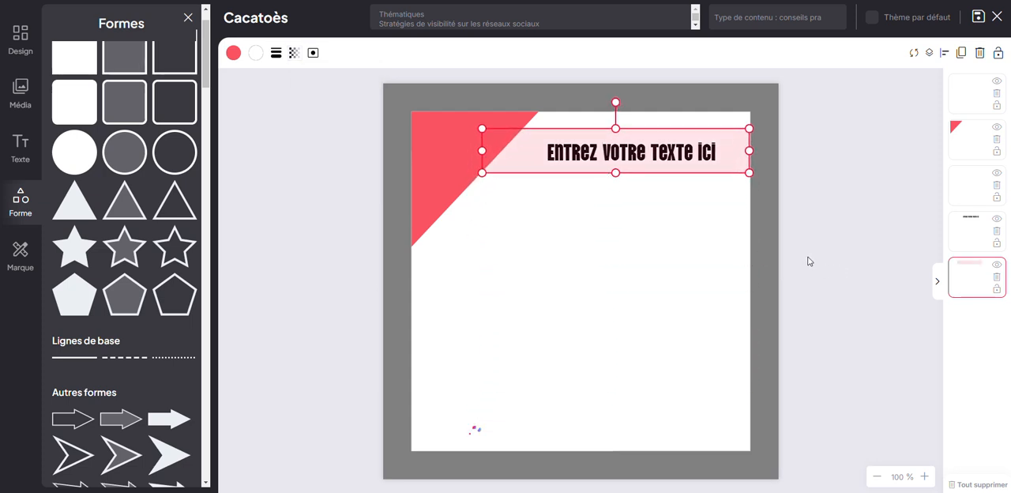
drag(964, 281, 967, 131)
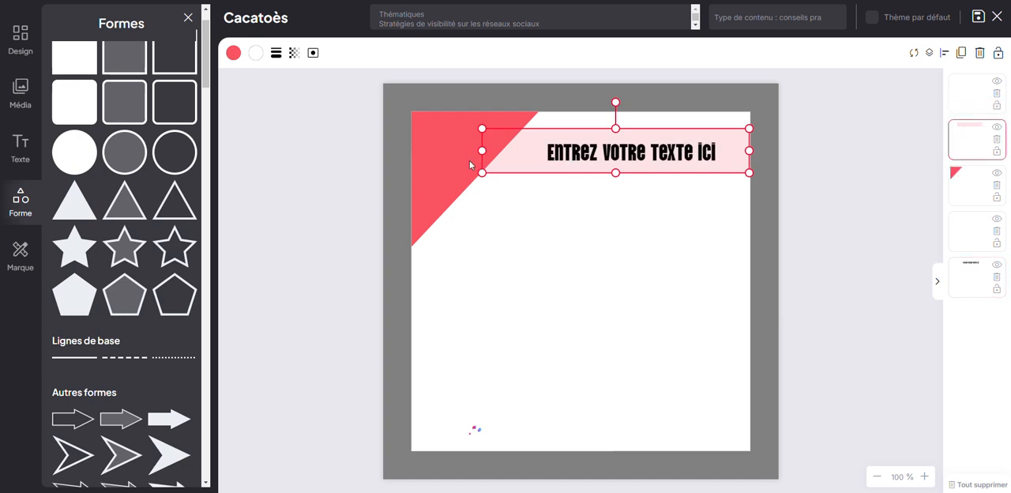
drag(481, 151, 532, 156)
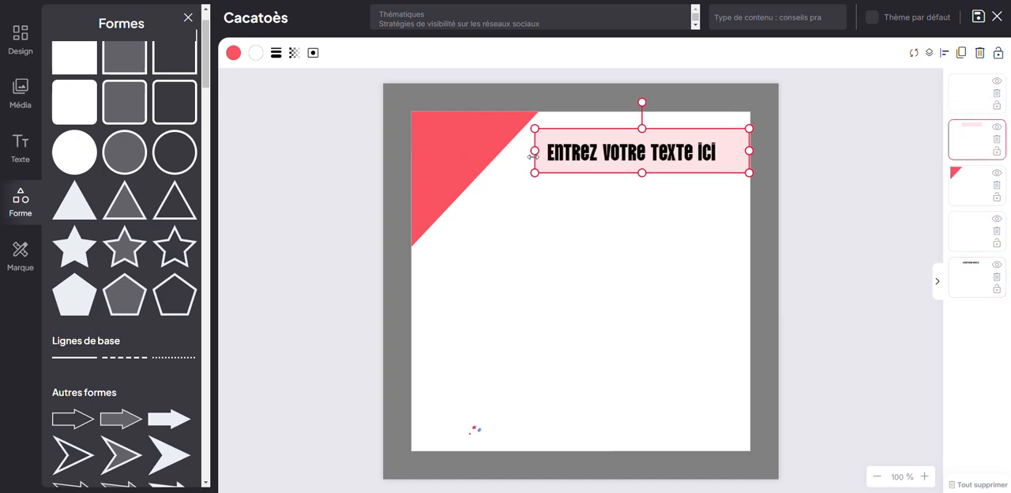
Step: Set the title's dynamic text to 15 characters
click(654, 154)
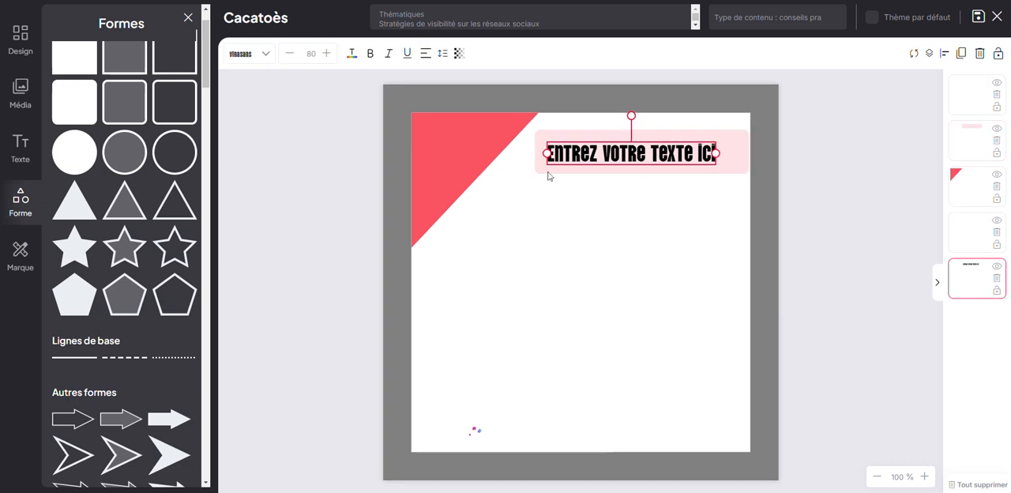
click(22, 157)
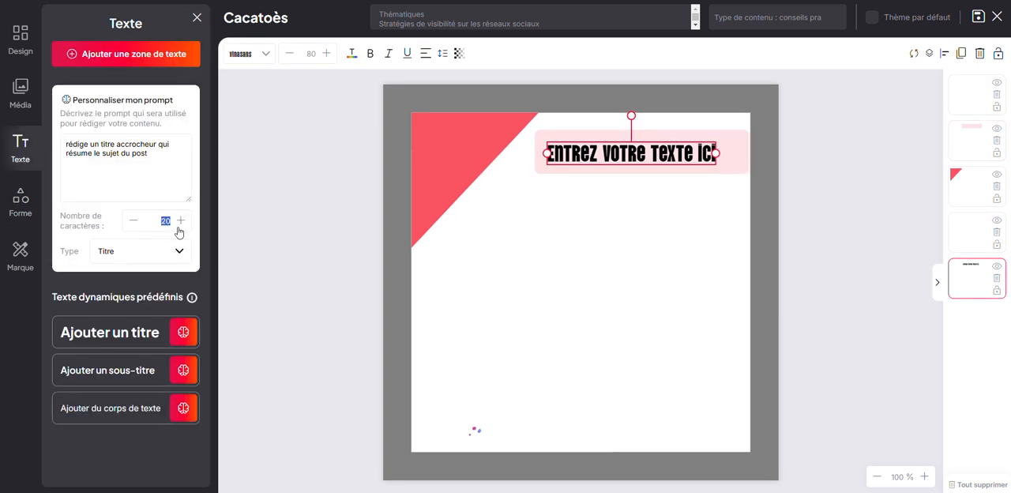
text(15)
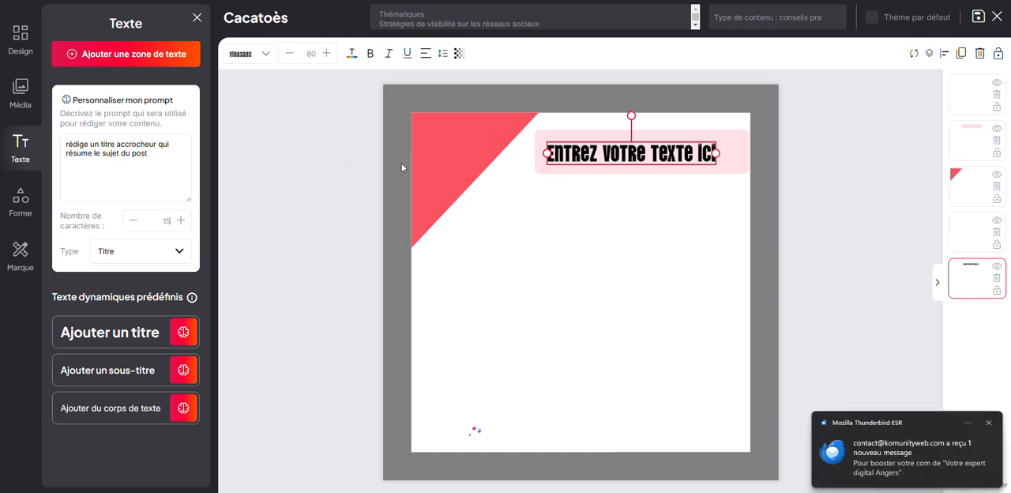
Step: Reposition the title text so it sits centred inside the pale pink band
click(676, 161)
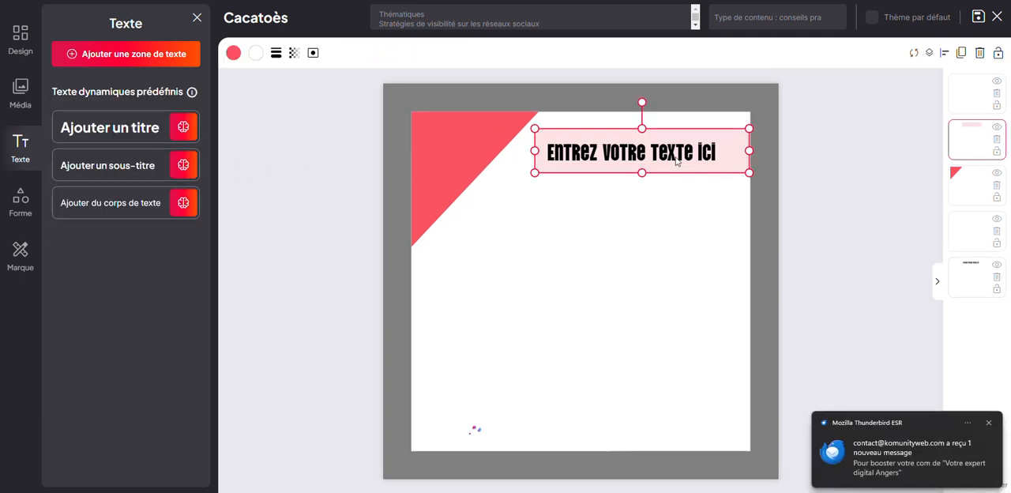
click(640, 155)
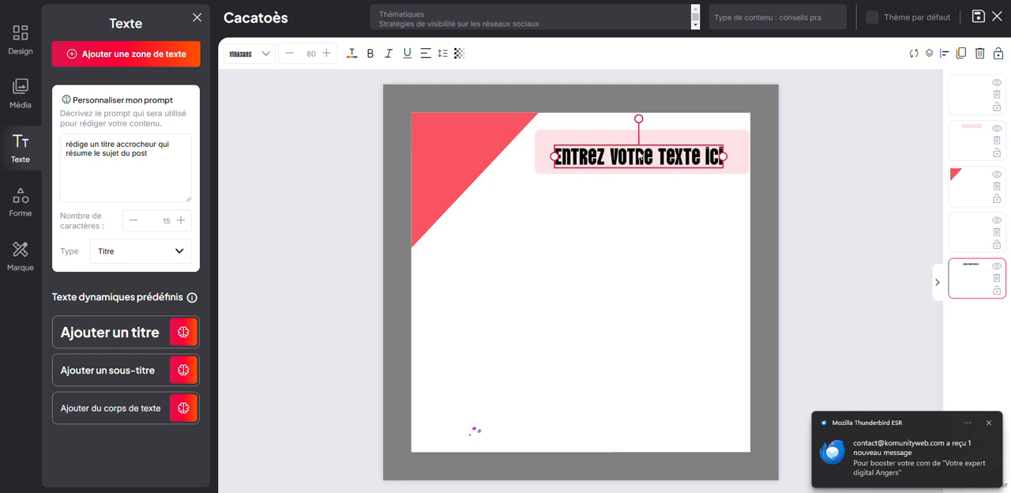
drag(648, 150, 644, 150)
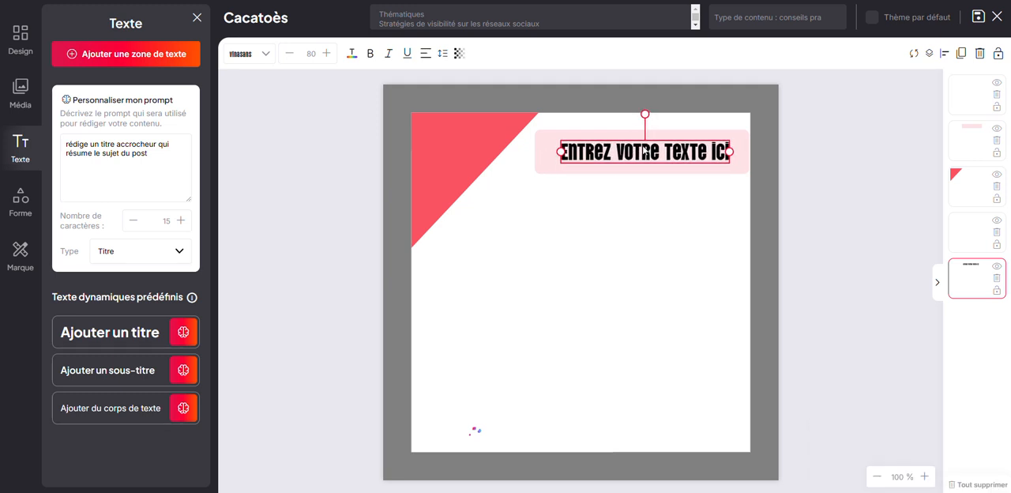
Step: Try a near-white colour on the title text and return it to black (000000)
click(351, 54)
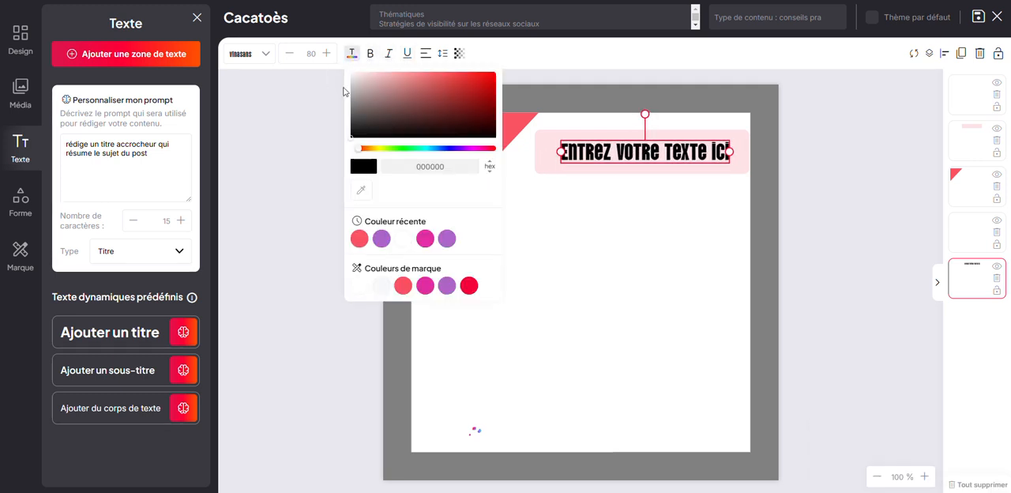
click(354, 135)
drag(354, 135, 352, 68)
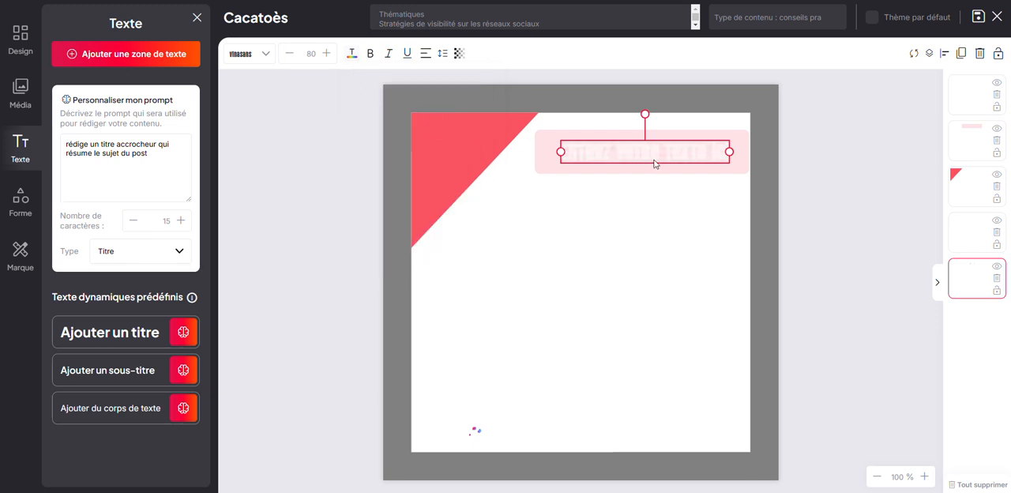
click(350, 53)
click(358, 134)
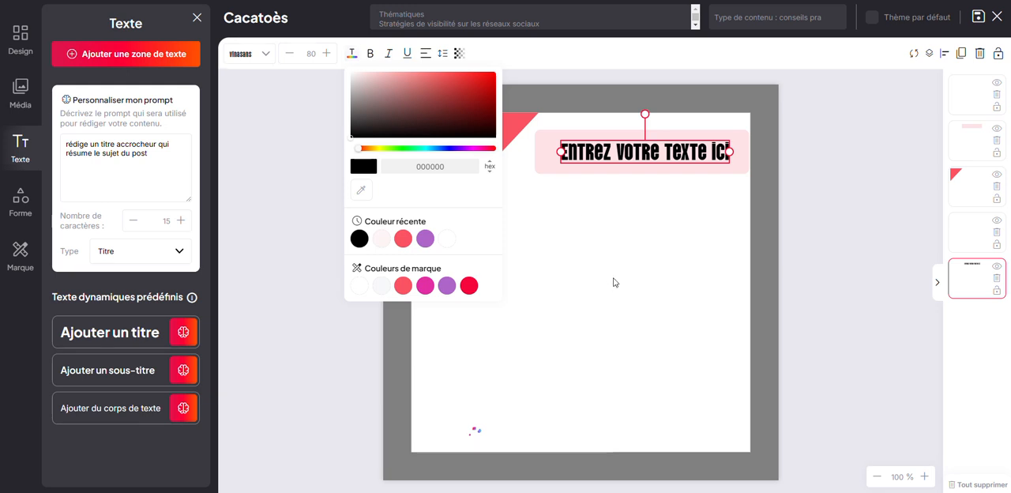
click(614, 279)
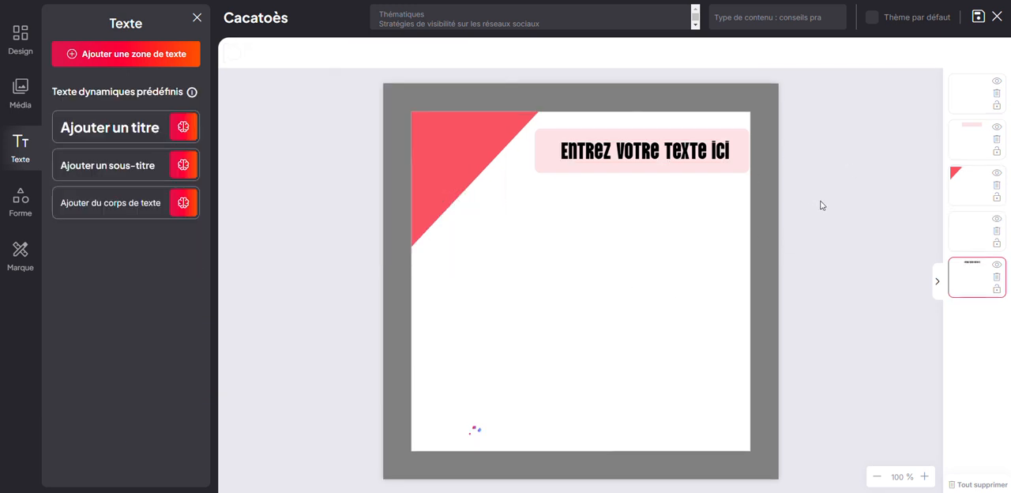
Step: Rename the template as "mon modèle" and set its content type to Astuces
click(270, 18)
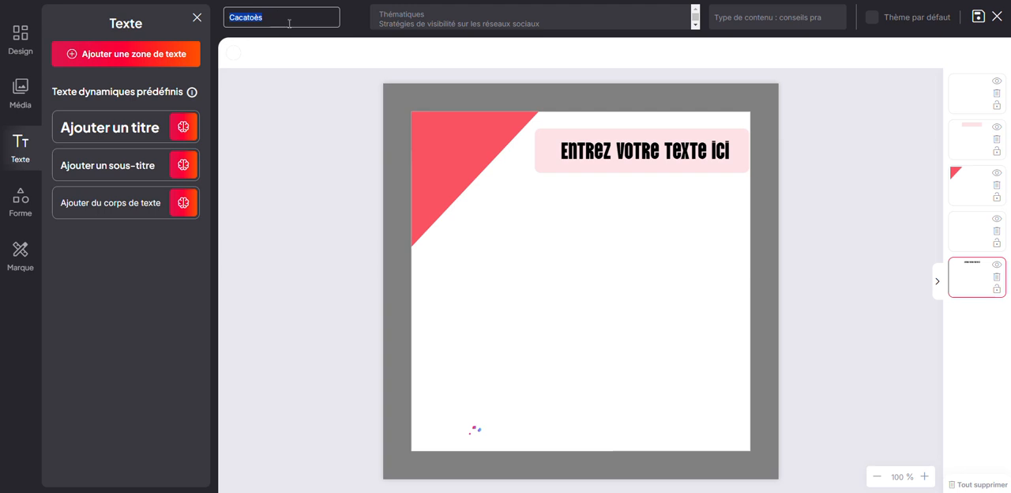
text(mon modèle)
click(812, 20)
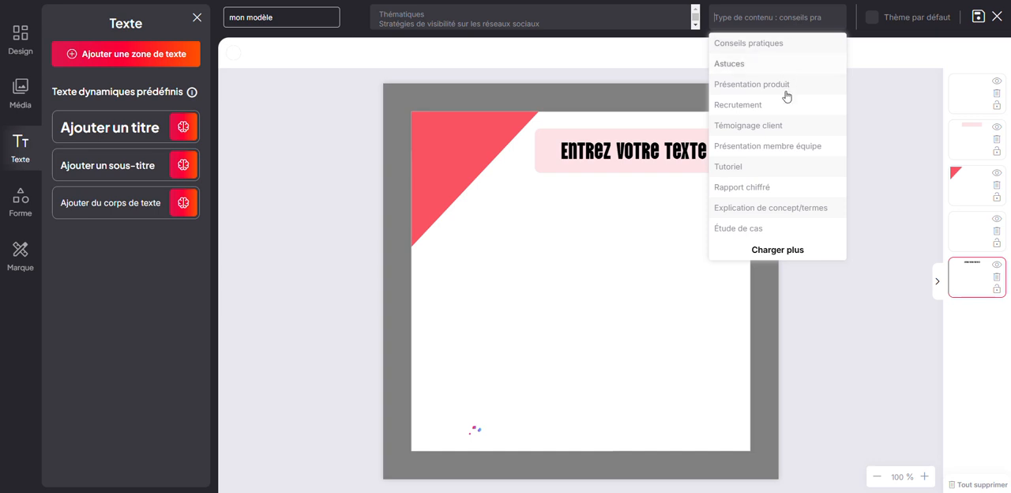
click(748, 70)
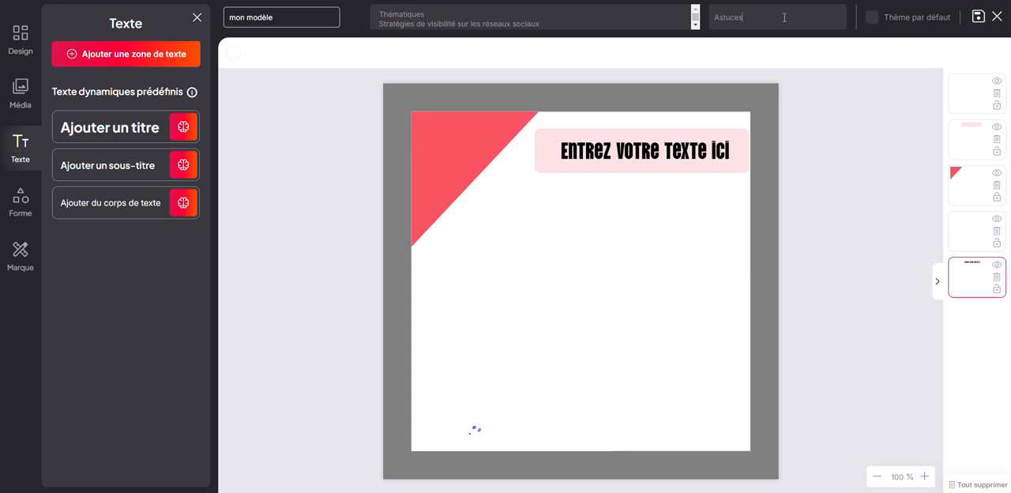
Step: Mark the template as the default theme and close the editor
click(874, 21)
click(998, 17)
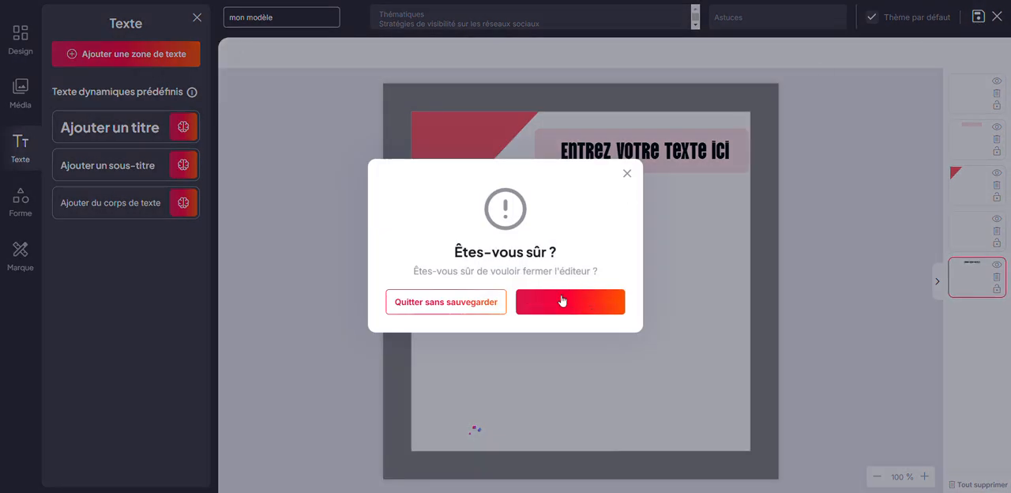